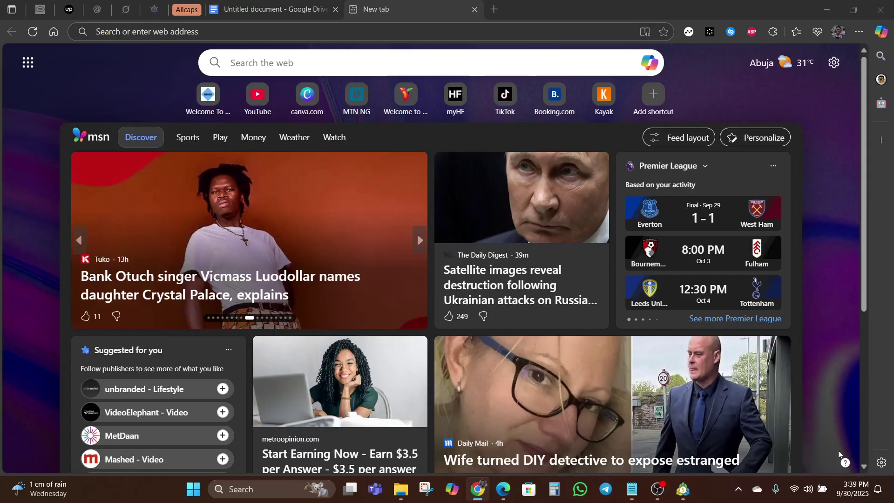
Step: Minimize the desktop MetaTrader 5 terminal and search Bing for 'mt5 web terminal'
left_click(683, 488)
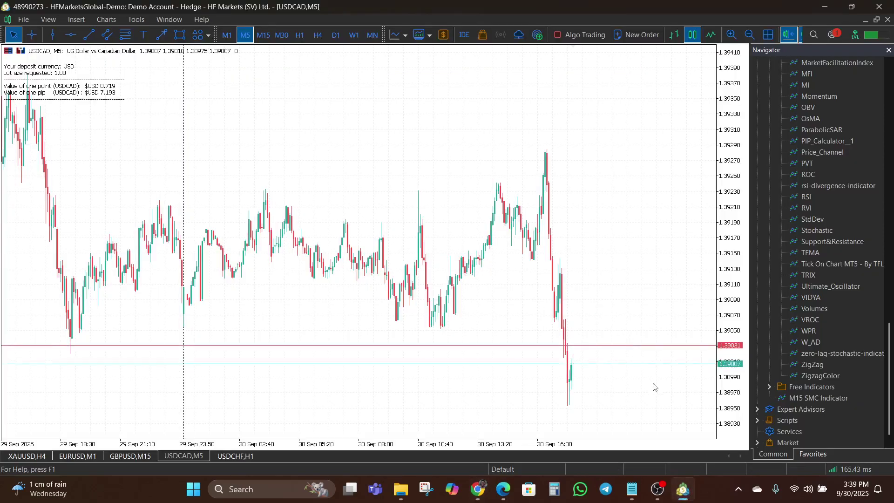
left_click(683, 488)
left_click(683, 489)
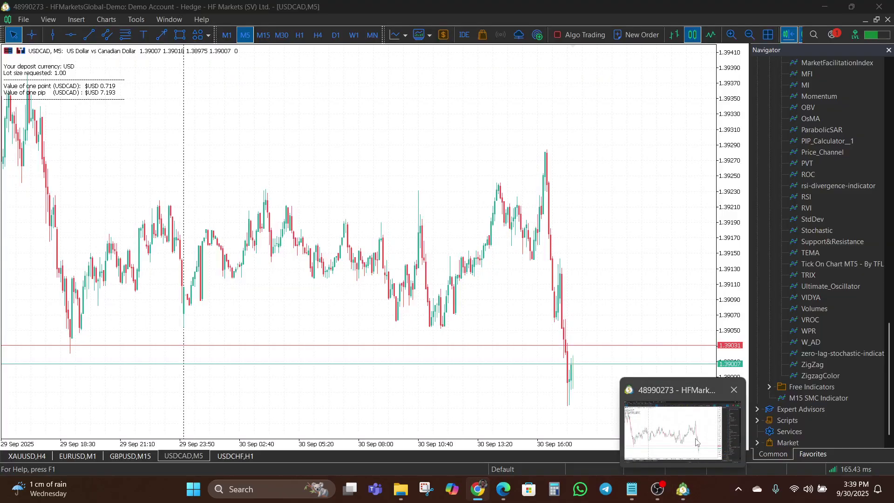
left_click(683, 489)
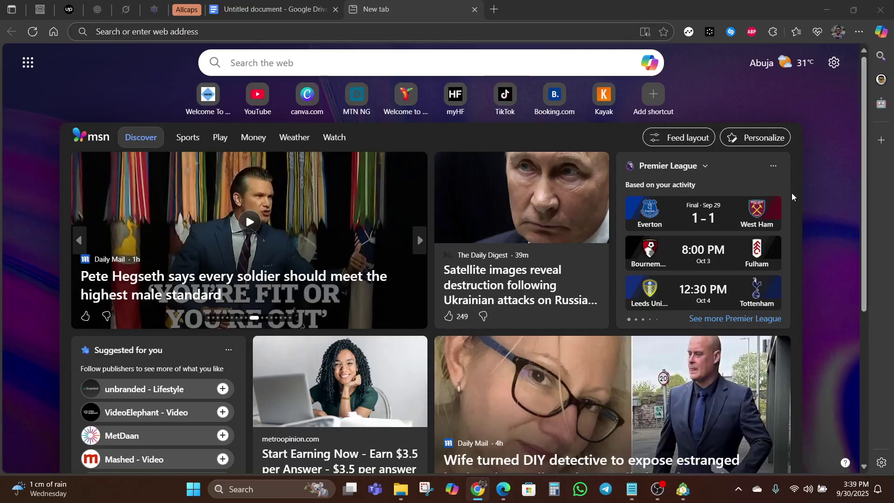
left_click(386, 30)
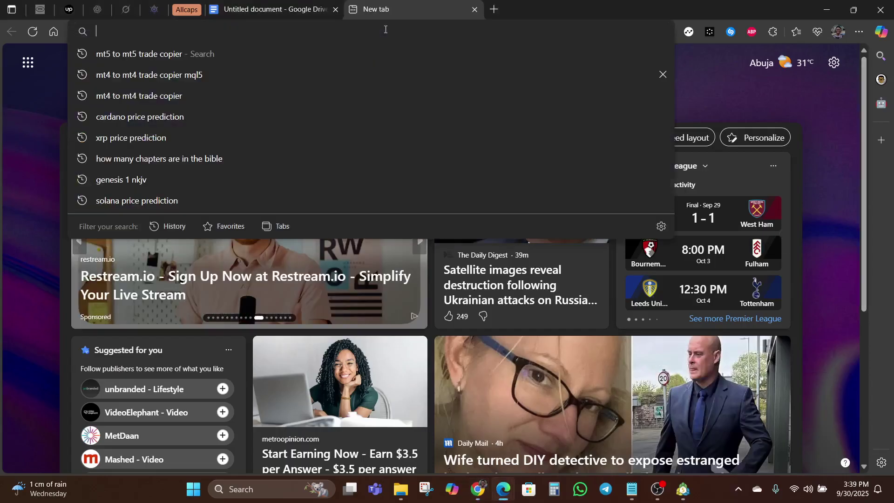
type("mt5 web terminal")
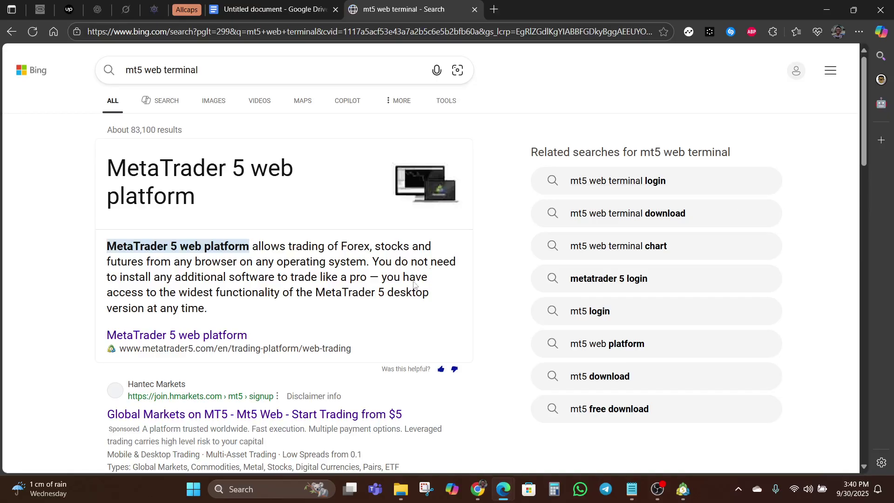
Step: Open the MetaTrader 5 web platform result and scroll down its page to reach the web terminal
left_click(217, 343)
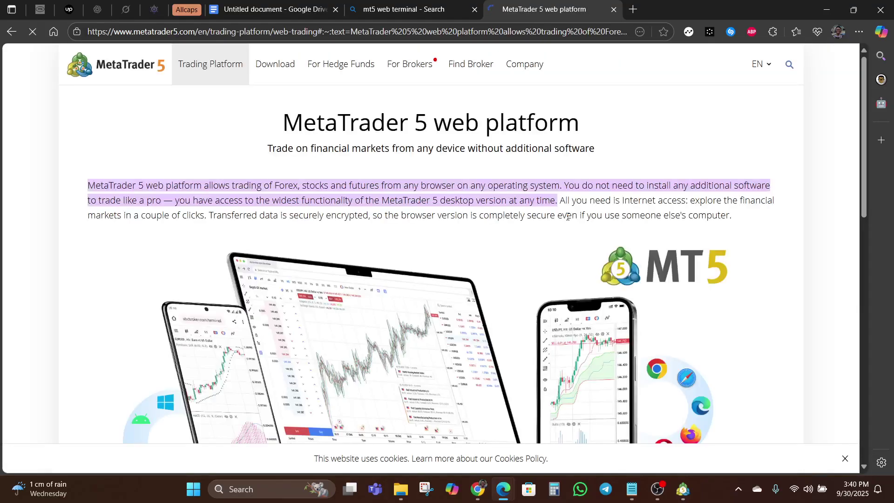
scroll(567, 216, "down", 15)
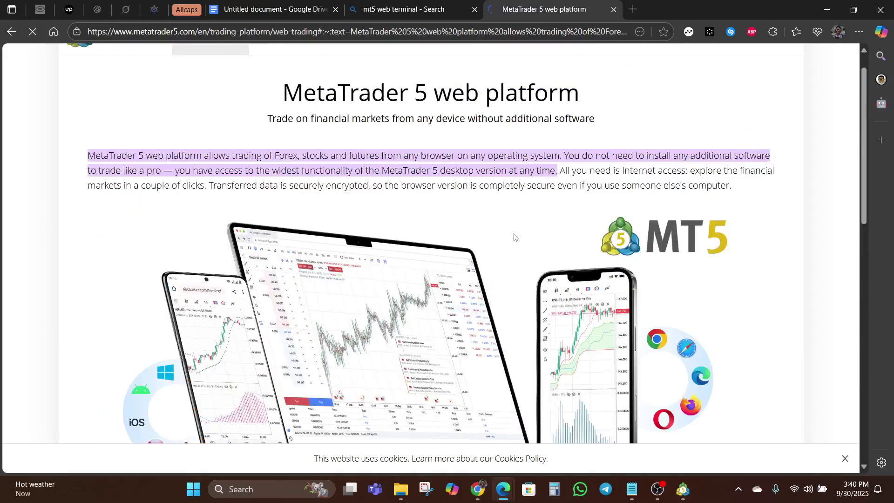
scroll(514, 235, "down", 5)
scroll(514, 236, "down", 8)
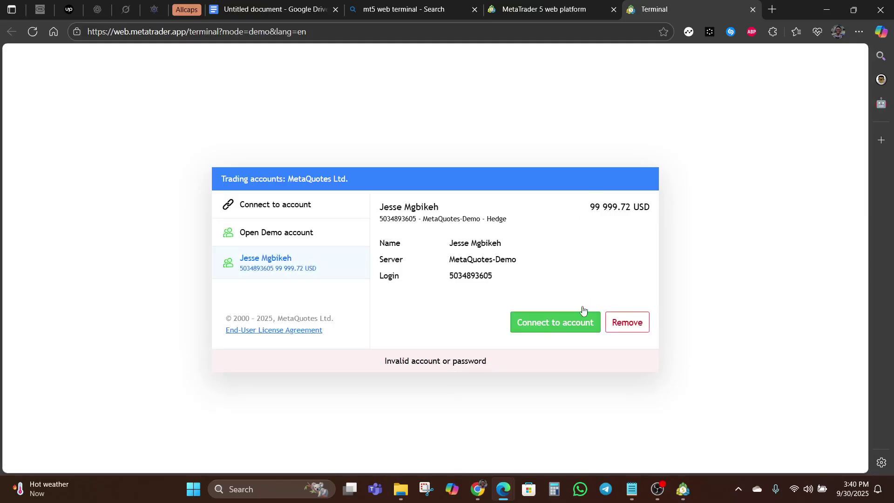
Step: Register a new demo account from the trading accounts dialog, connecting with a 100 000.00 USD balance
left_click(553, 323)
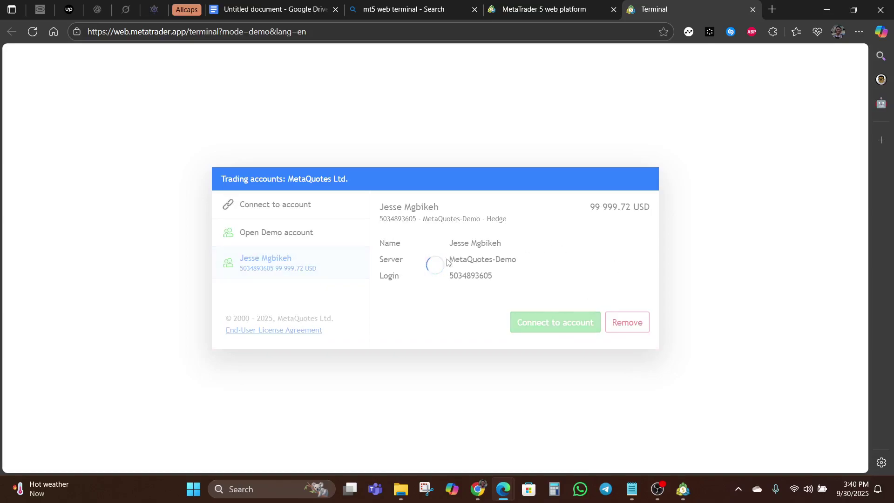
left_click_drag(292, 232, 298, 232)
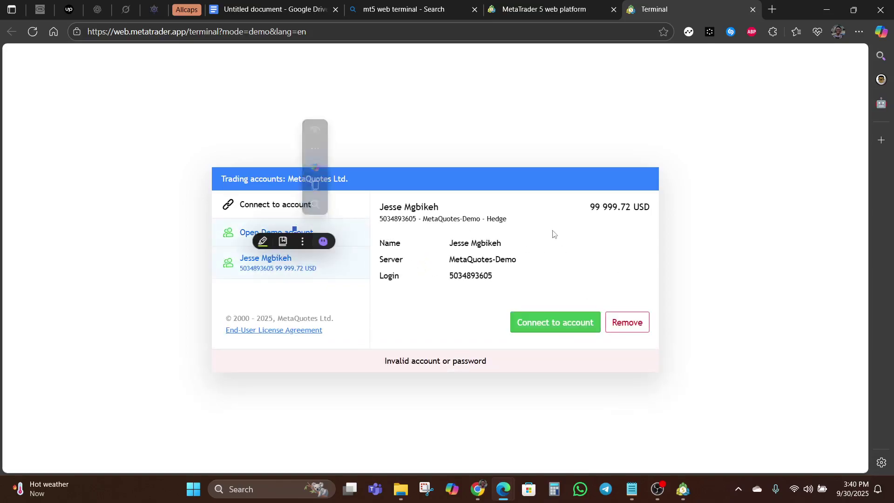
left_click(369, 257)
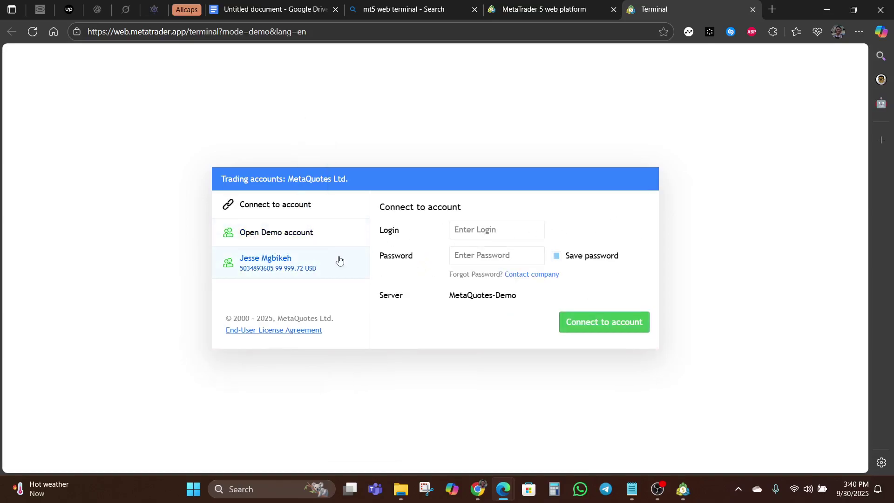
left_click(265, 235)
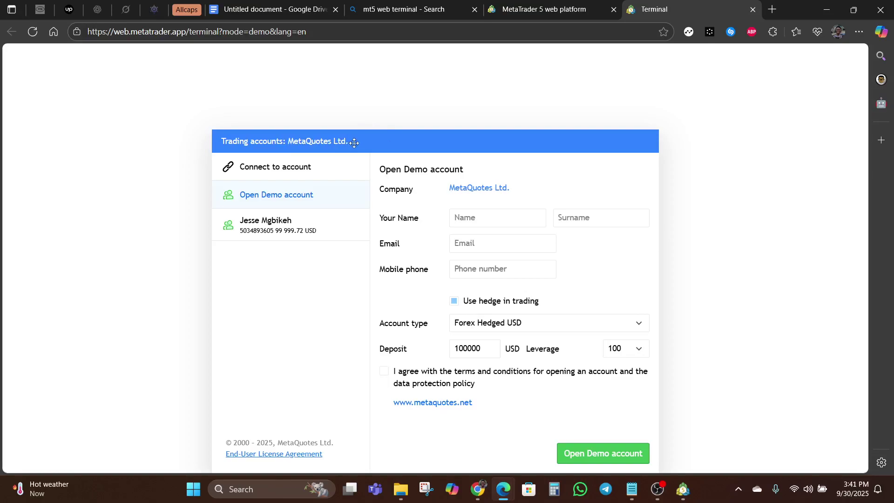
left_click_drag(354, 143, 406, 118)
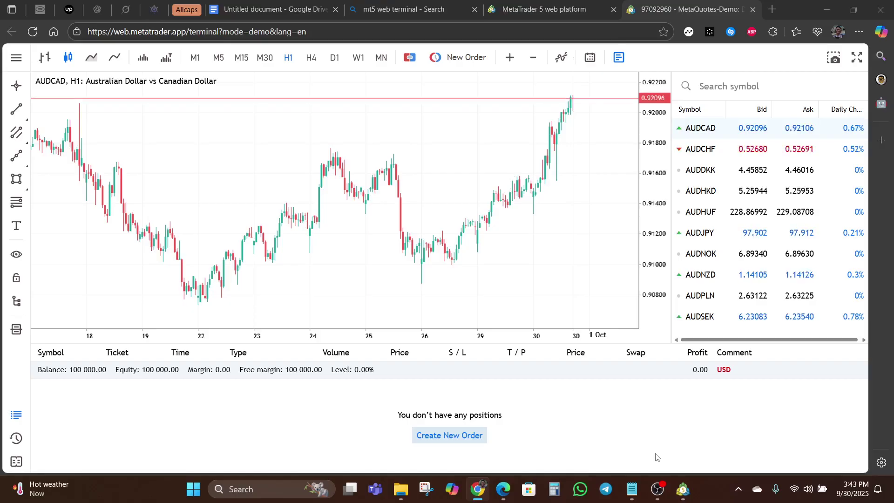
Step: Bring the desktop MetaTrader 5 terminal with its USDCAD M5 chart to the front
left_click(682, 490)
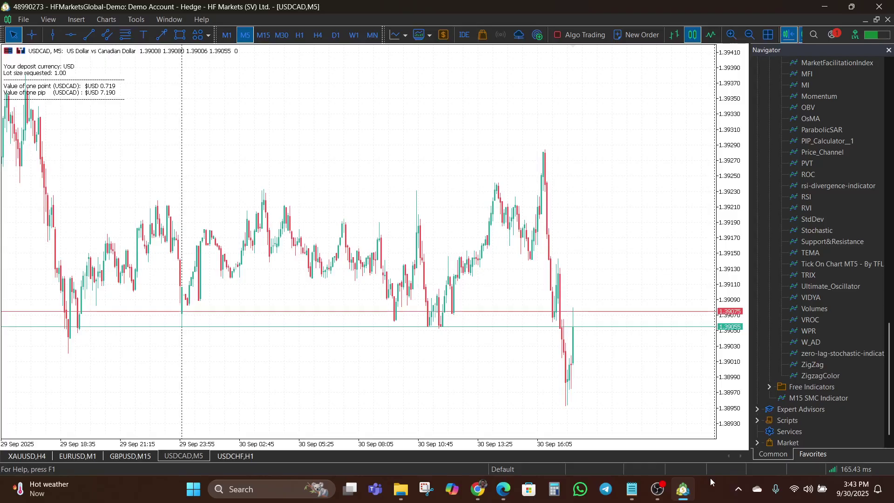
Step: Return to the browser's web terminal showing the AUDCAD H1 chart
key("alt+Tab")
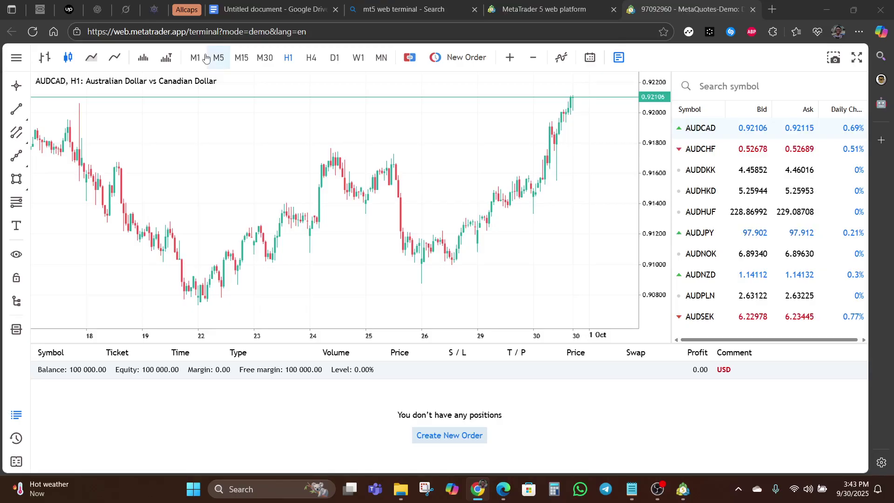
Step: Dismiss the new order form without trading and display the AUDHUF H1 chart
key("F9")
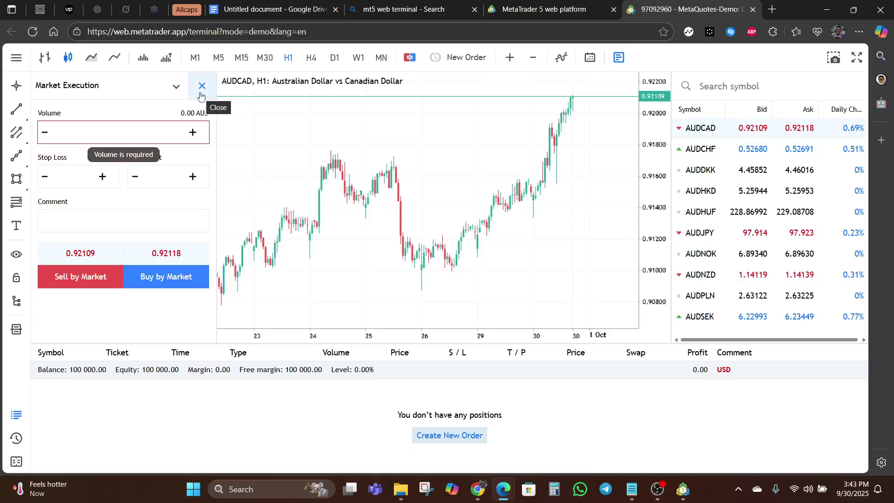
left_click(201, 87)
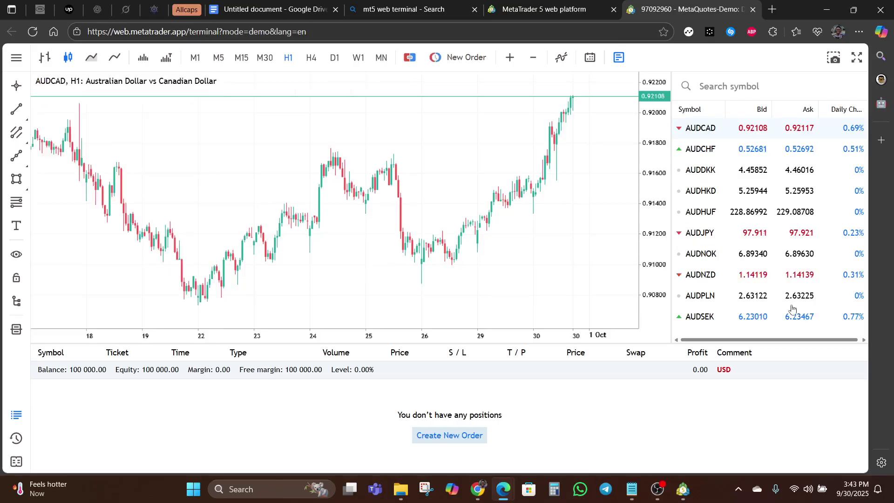
left_click(724, 209)
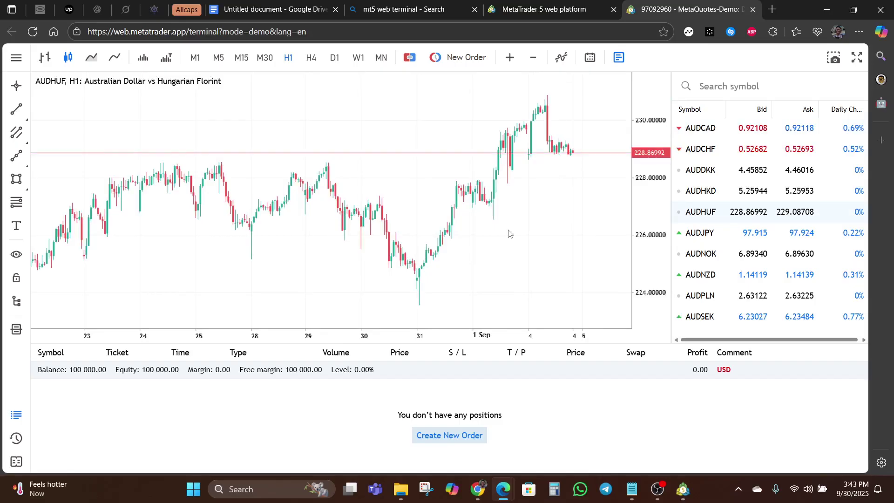
Step: Enable one-click trading on the AUDHUF chart, quoting SELL 228.86992 and BUY 229.08708 at 0.01 lots
key("alt+t")
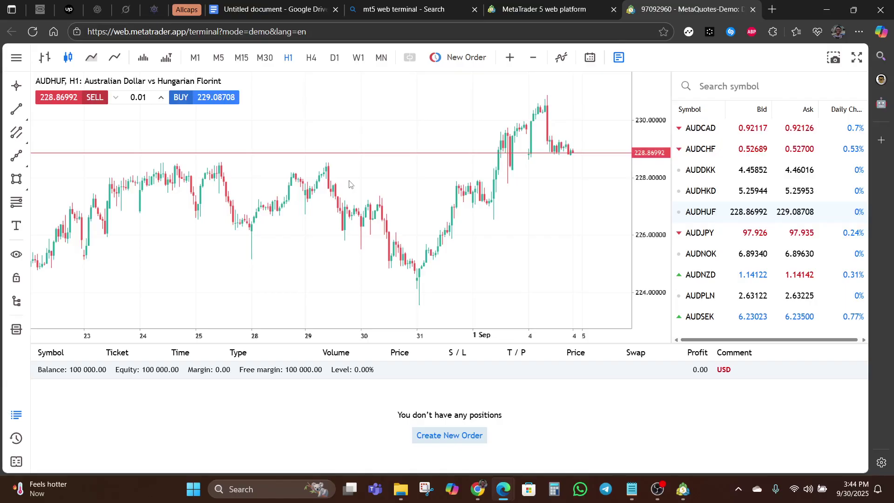
Step: Switch the AUDHUF chart to M30, try a line chart, then return to candlesticks
left_click(264, 57)
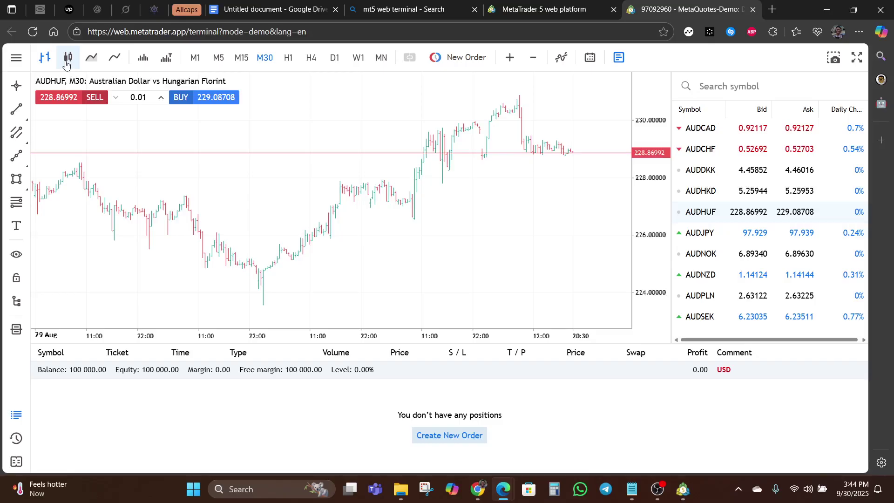
left_click(115, 59)
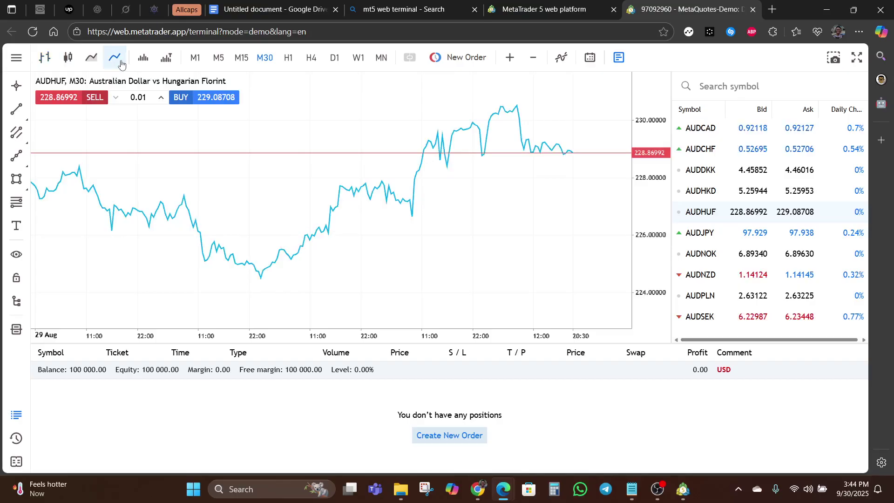
key("alt+2")
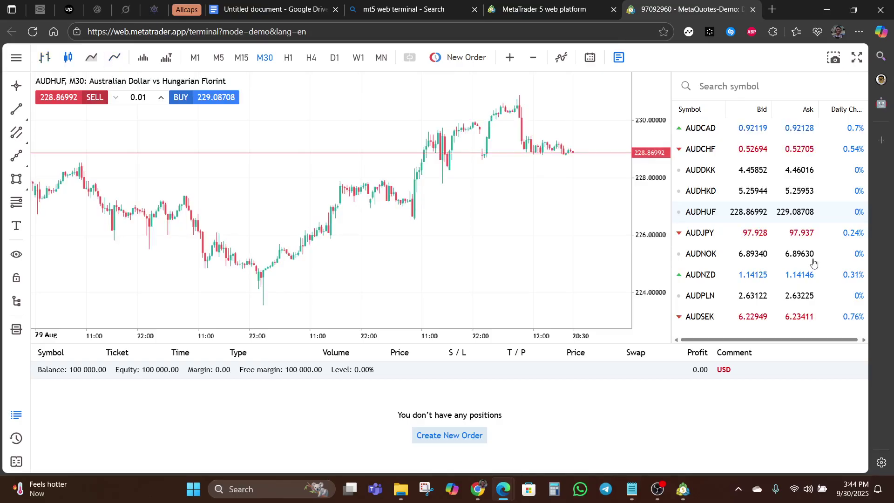
scroll(515, 142, "up", 1)
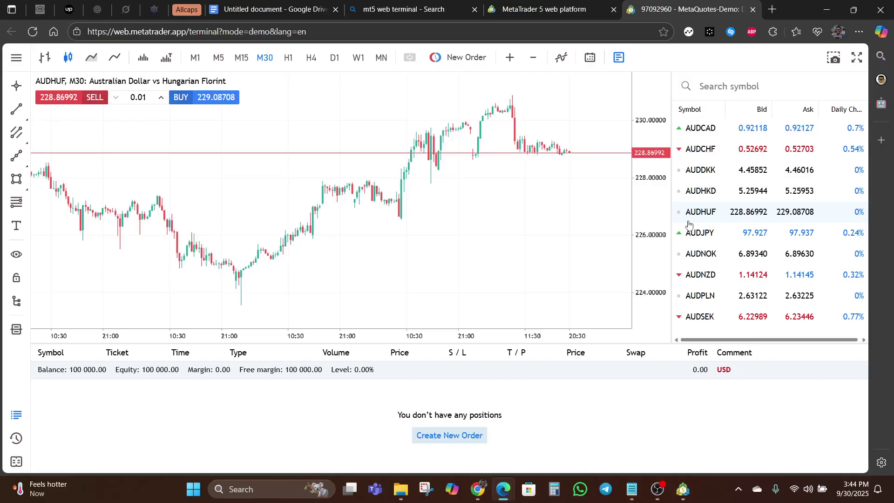
double_click(689, 222)
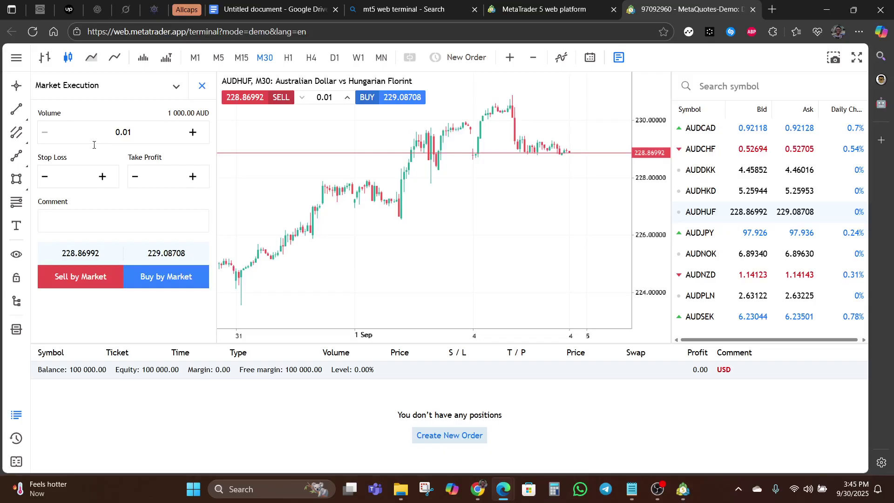
key("Escape")
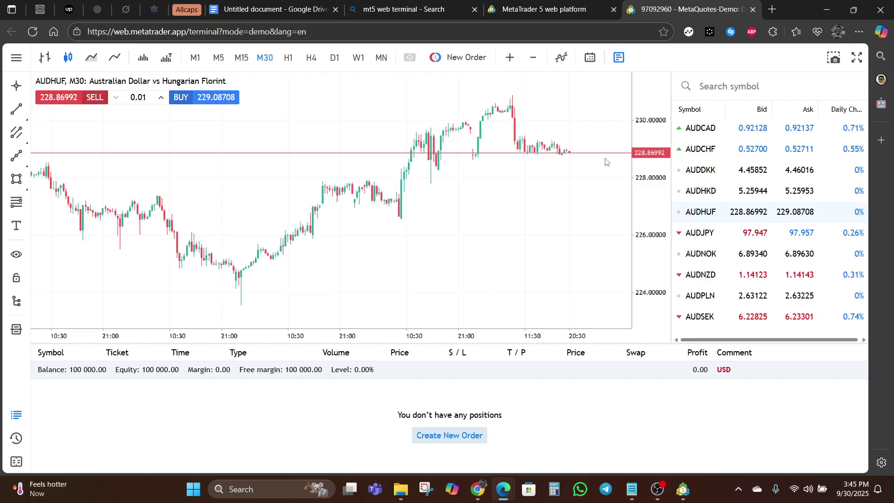
Step: Open a 0.01 AUDCAD buy at 0.92154 and a 0.01 AUDHKD sell at 5.25944 with one-click trading
left_click(699, 128)
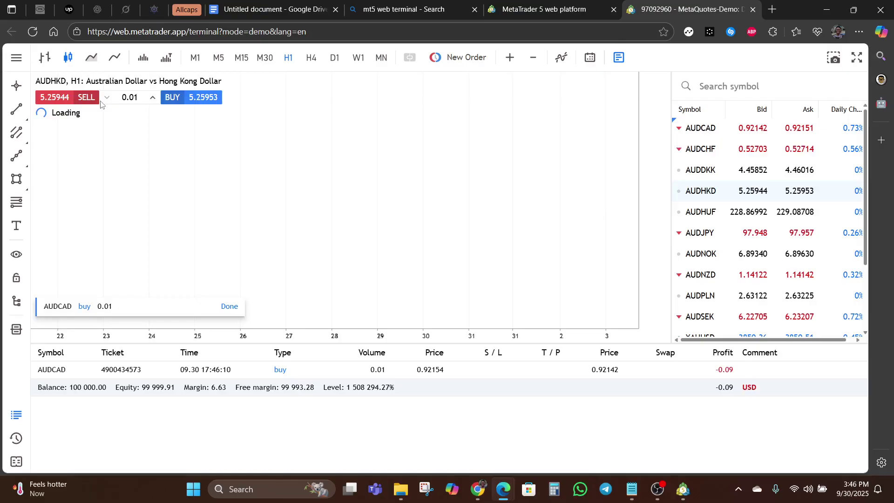
left_click(96, 100)
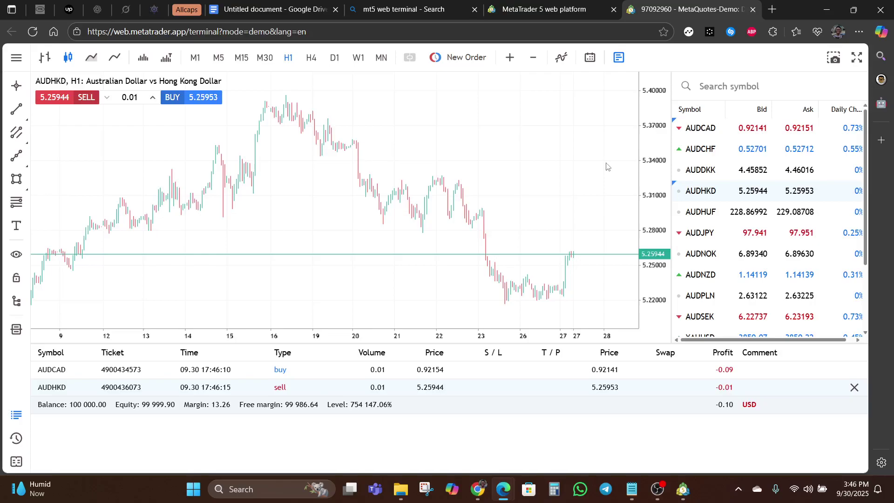
Step: Hide the Market Watch symbol list so the AUDHKD chart spans the full window width
left_click(626, 60)
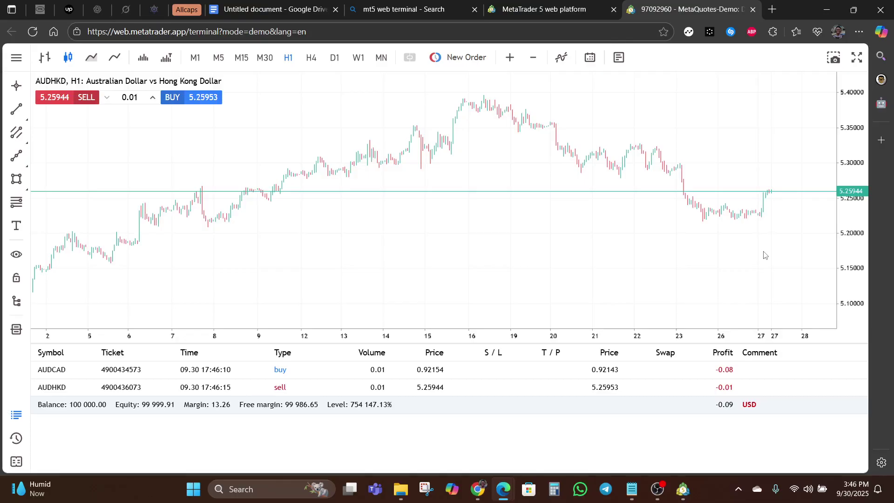
Step: Zoom the AUDHKD chart out back to late May so it fills the window without the trade table
scroll(692, 190, "down", 2)
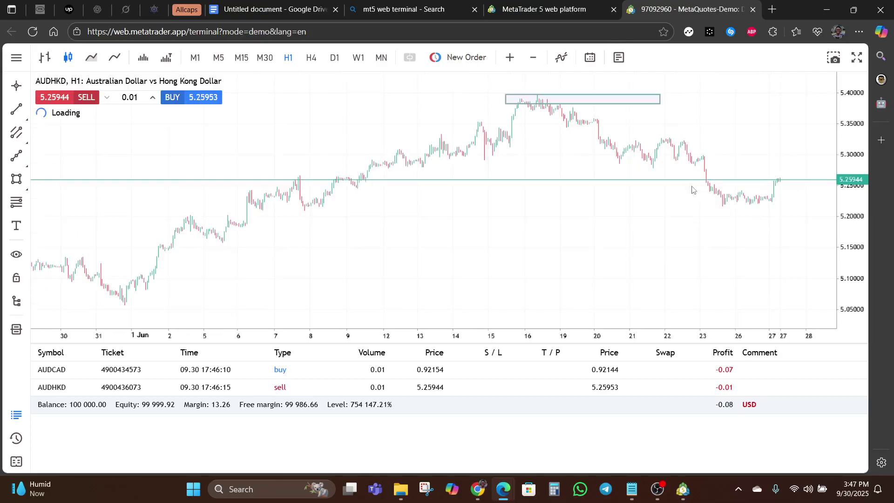